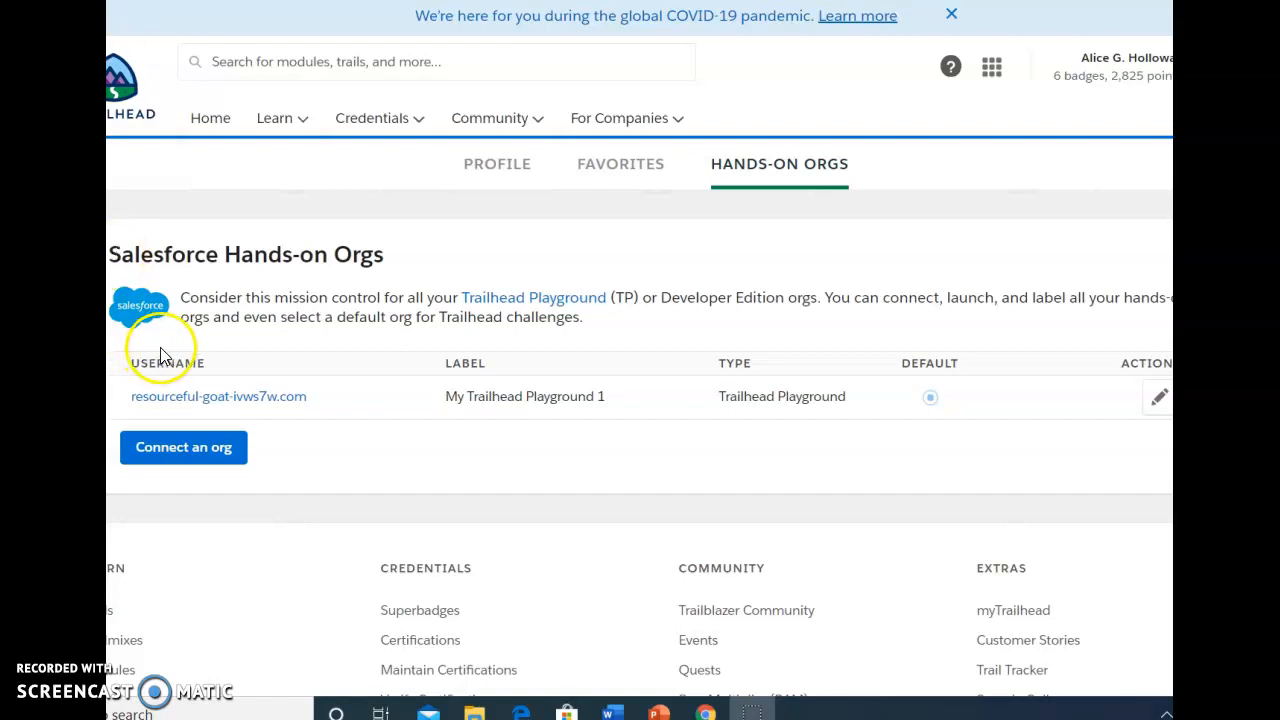
- Launch the My Trailhead Playground 1 org and open its Setup area
{"action": "left_click", "coordinate": [246, 402]}
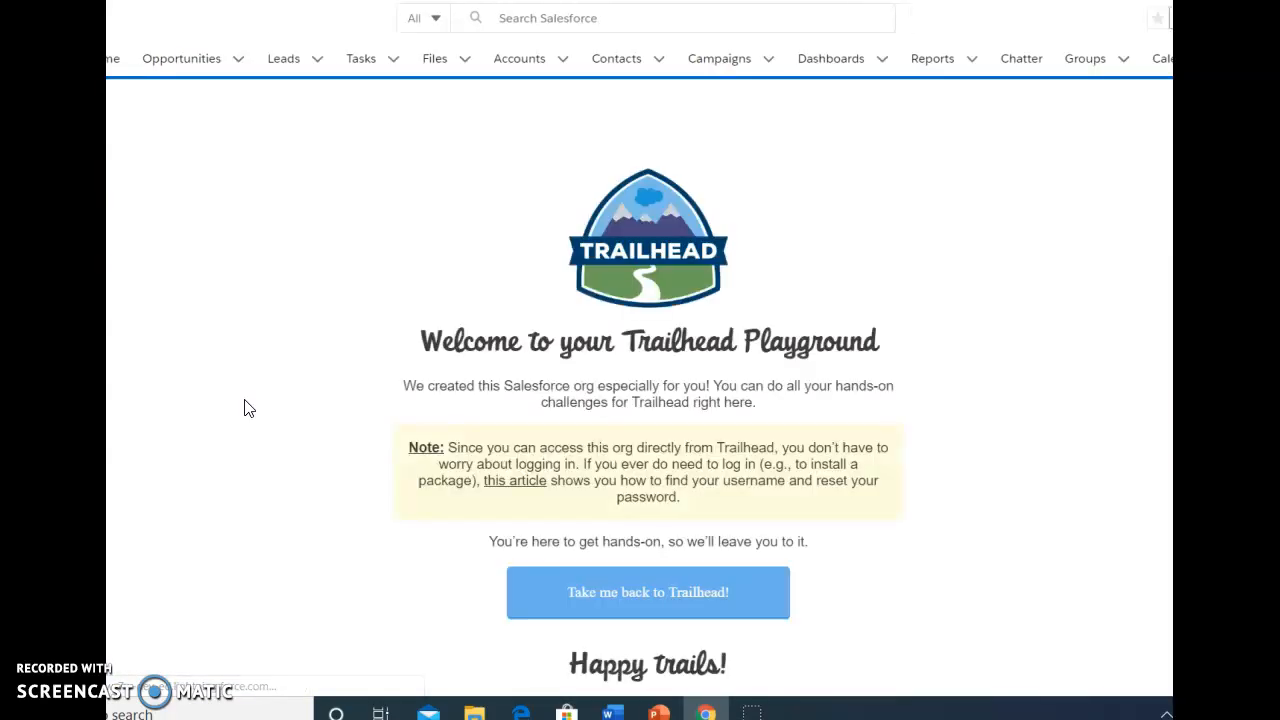
{"action": "left_click", "coordinate": [946, 70]}
{"action": "left_click", "coordinate": [1262, 18]}
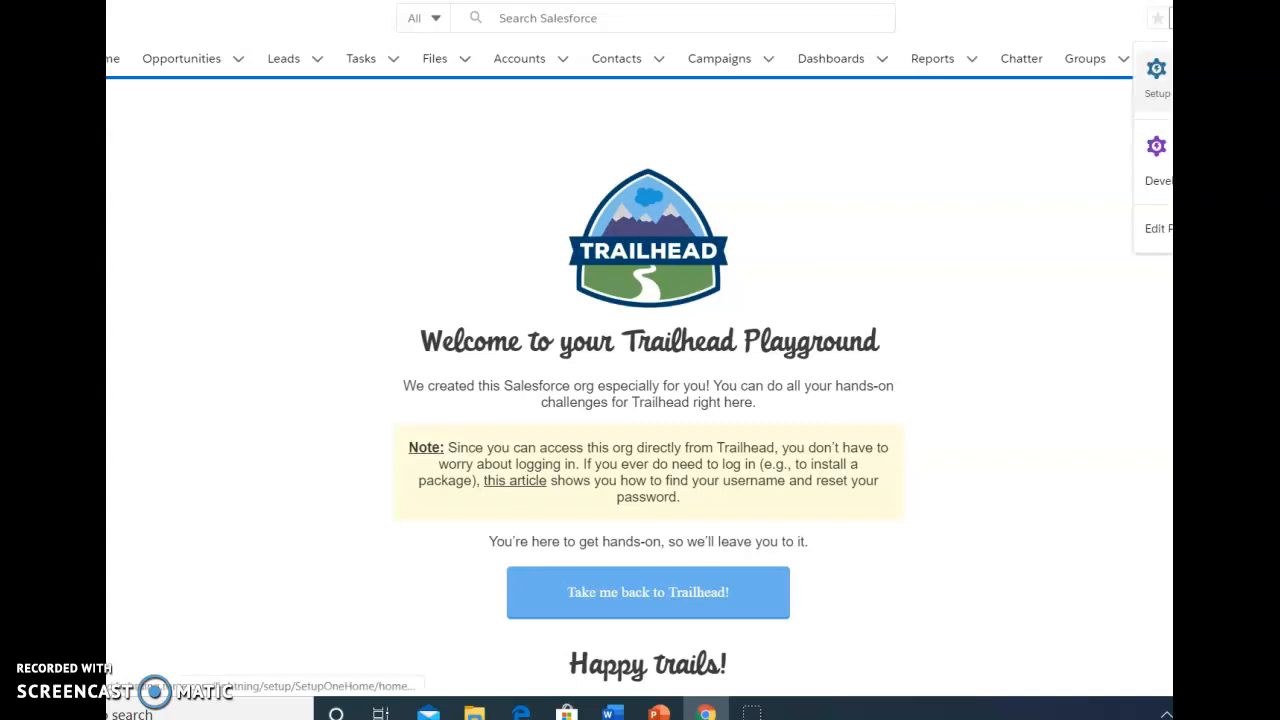
{"action": "left_click", "coordinate": [1157, 80]}
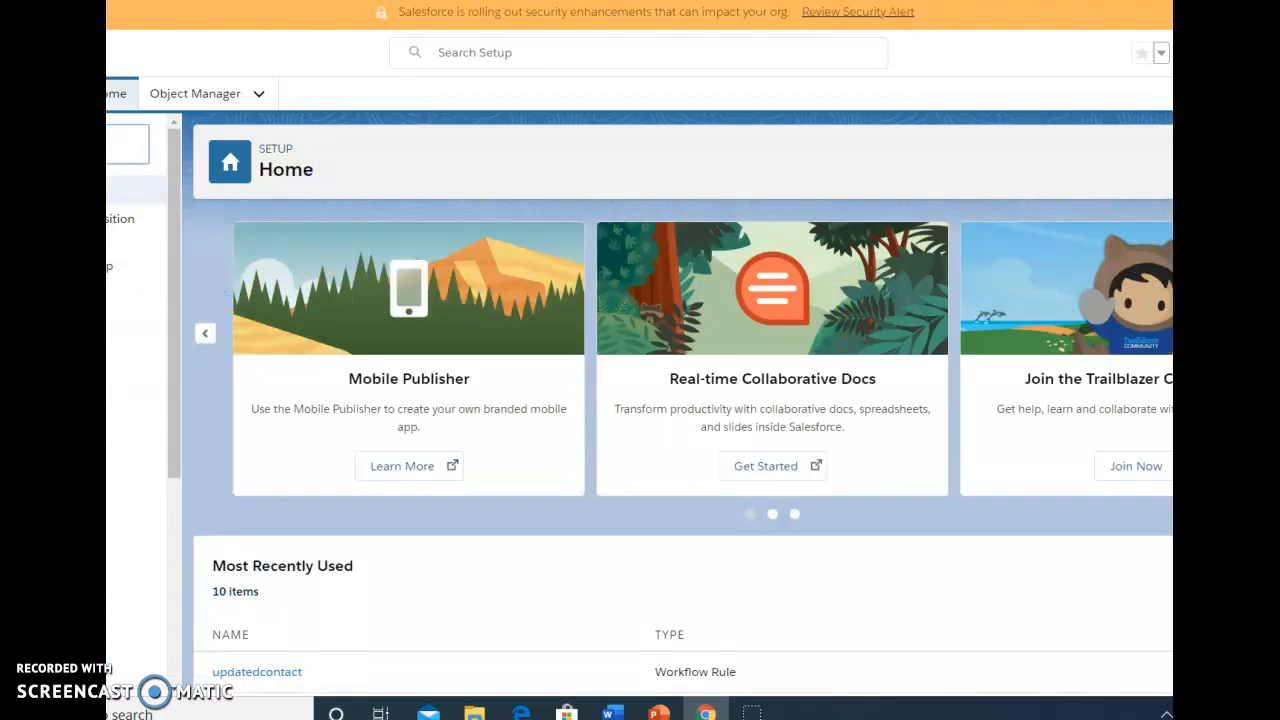
- Find Workflow Rules in Setup and continue past the introduction to the list of all workflow rules
{"action": "type", "text": "work"}
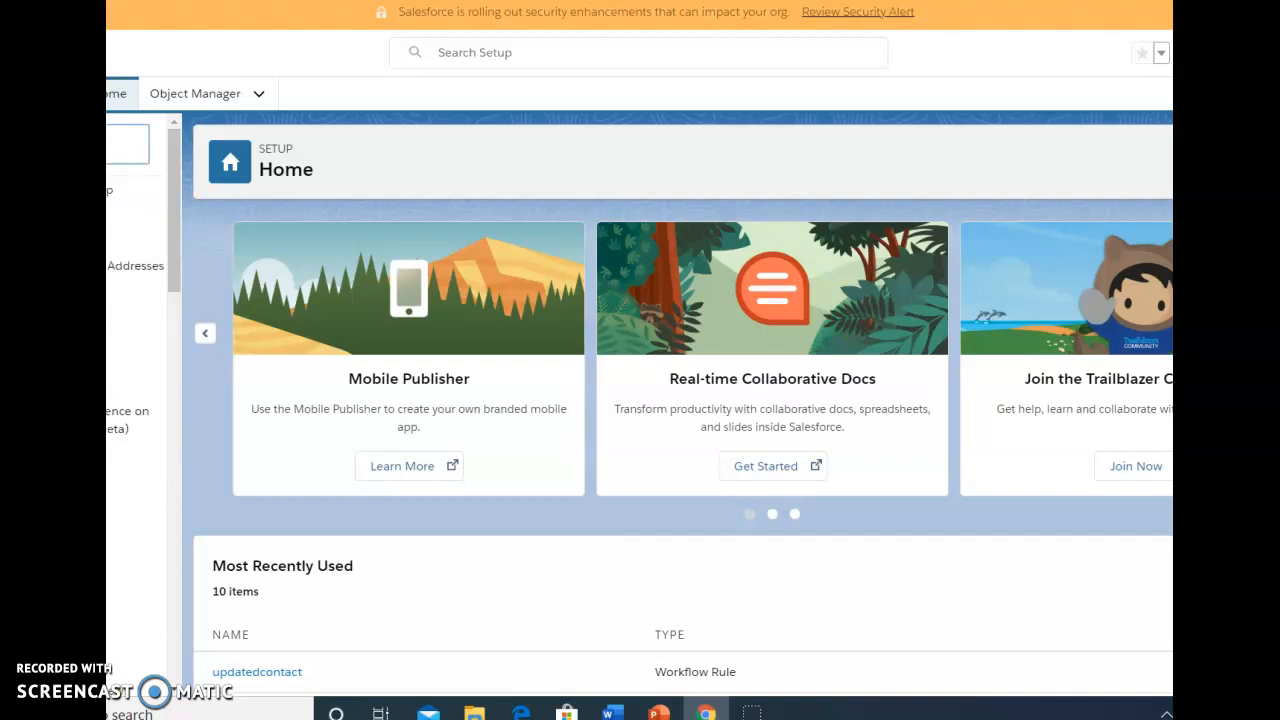
{"action": "key", "text": "BackSpace"}
{"action": "key", "text": "BackSpace"}
{"action": "type", "text": "orf"}
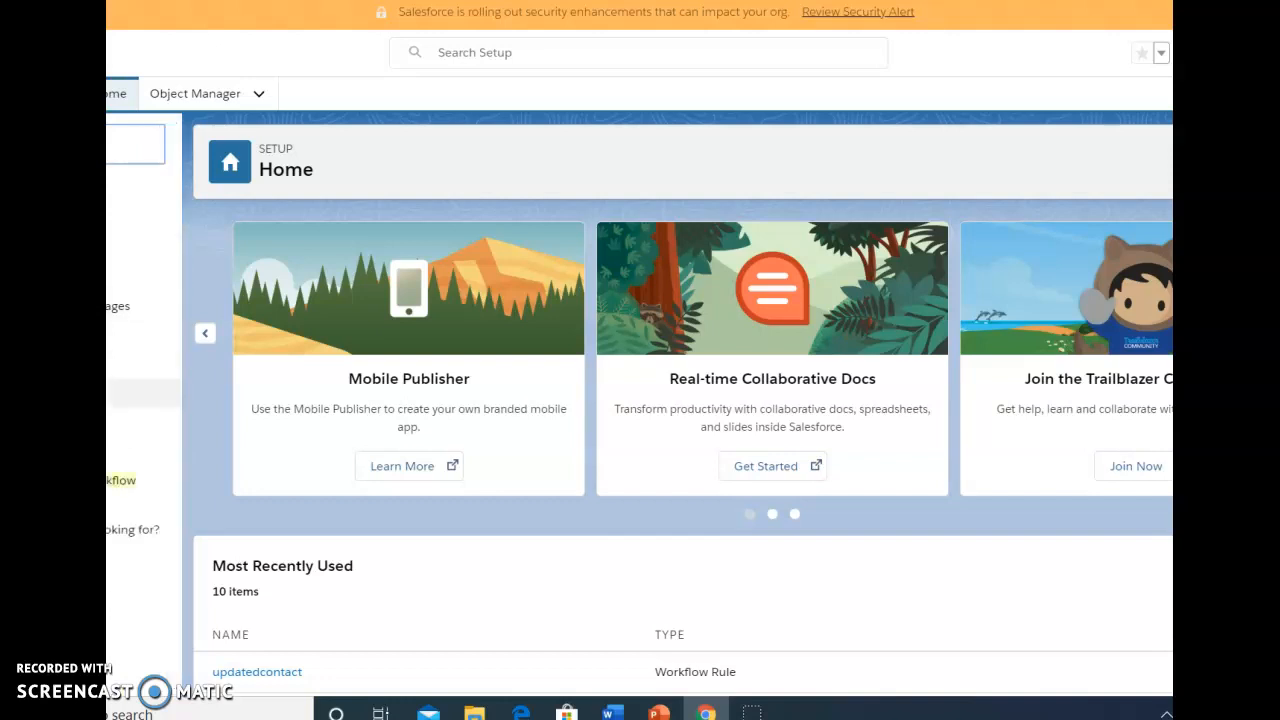
{"action": "left_click", "coordinate": [112, 394]}
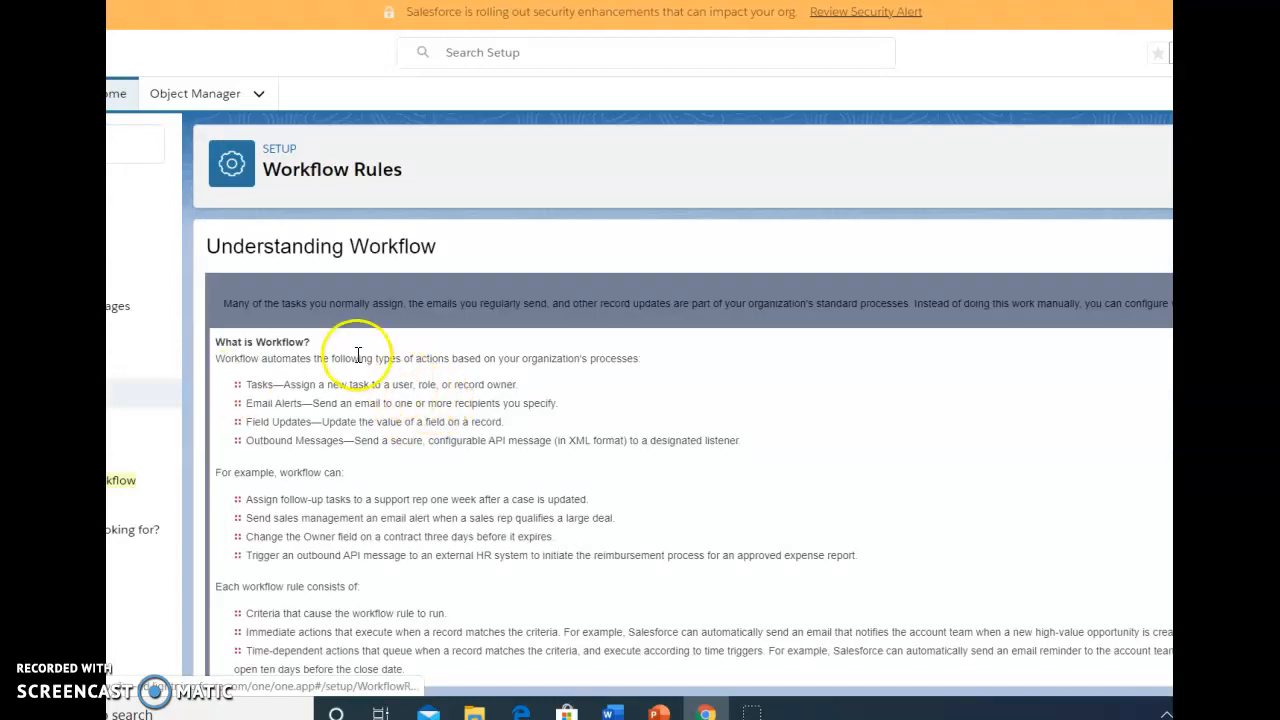
{"action": "scroll", "coordinate": [335, 472], "scroll_direction": "down", "scroll_amount": 2}
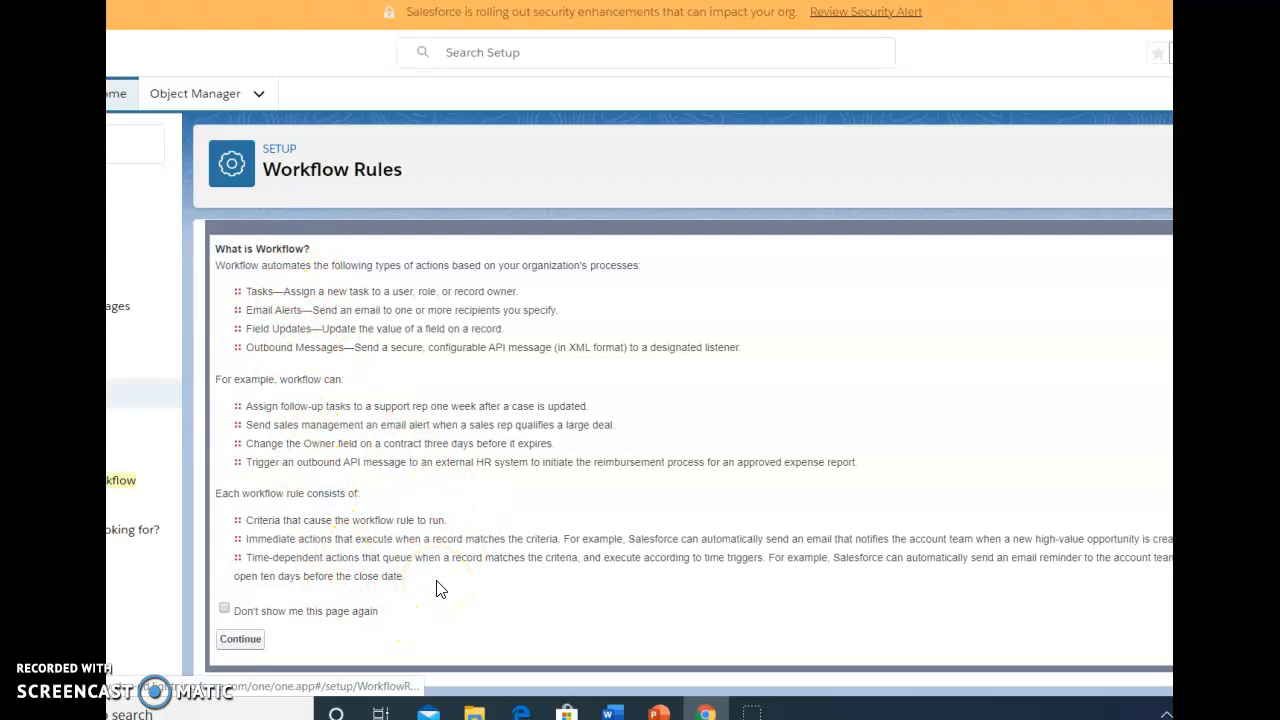
{"action": "left_click", "coordinate": [246, 648]}
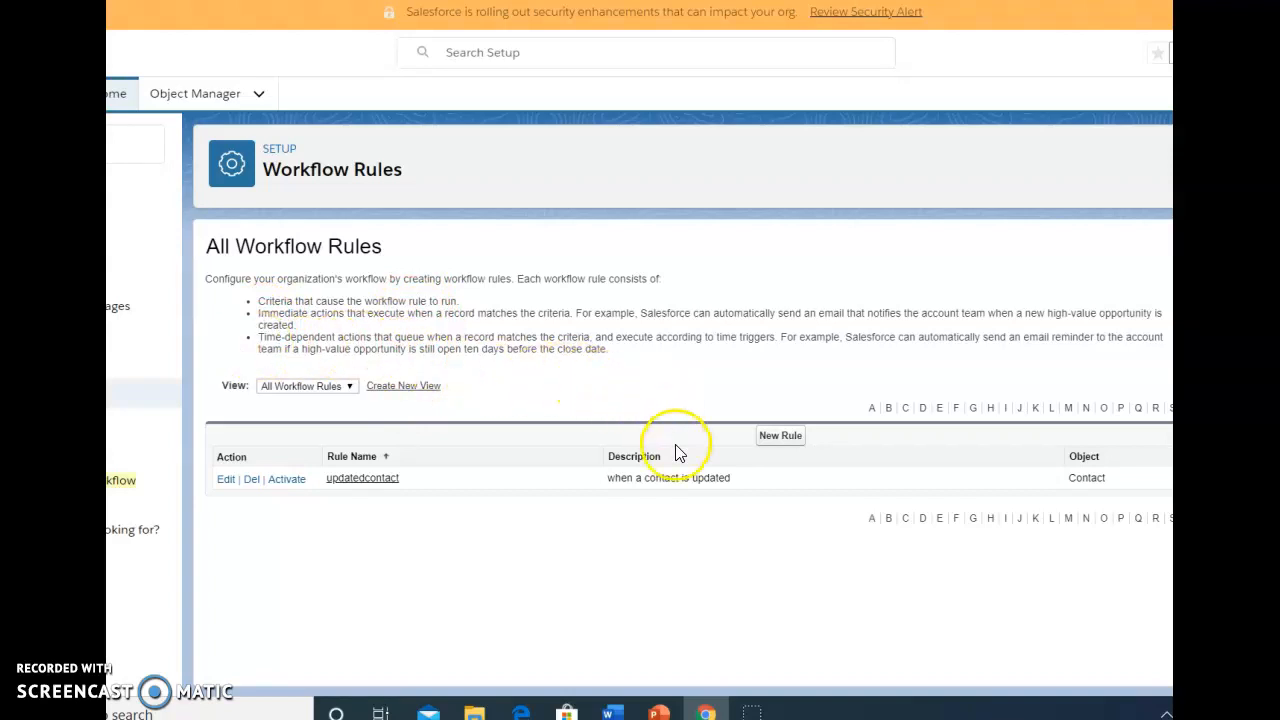
- Start a new workflow rule that applies to the Contact object and proceed to its configuration
{"action": "left_click", "coordinate": [782, 441]}
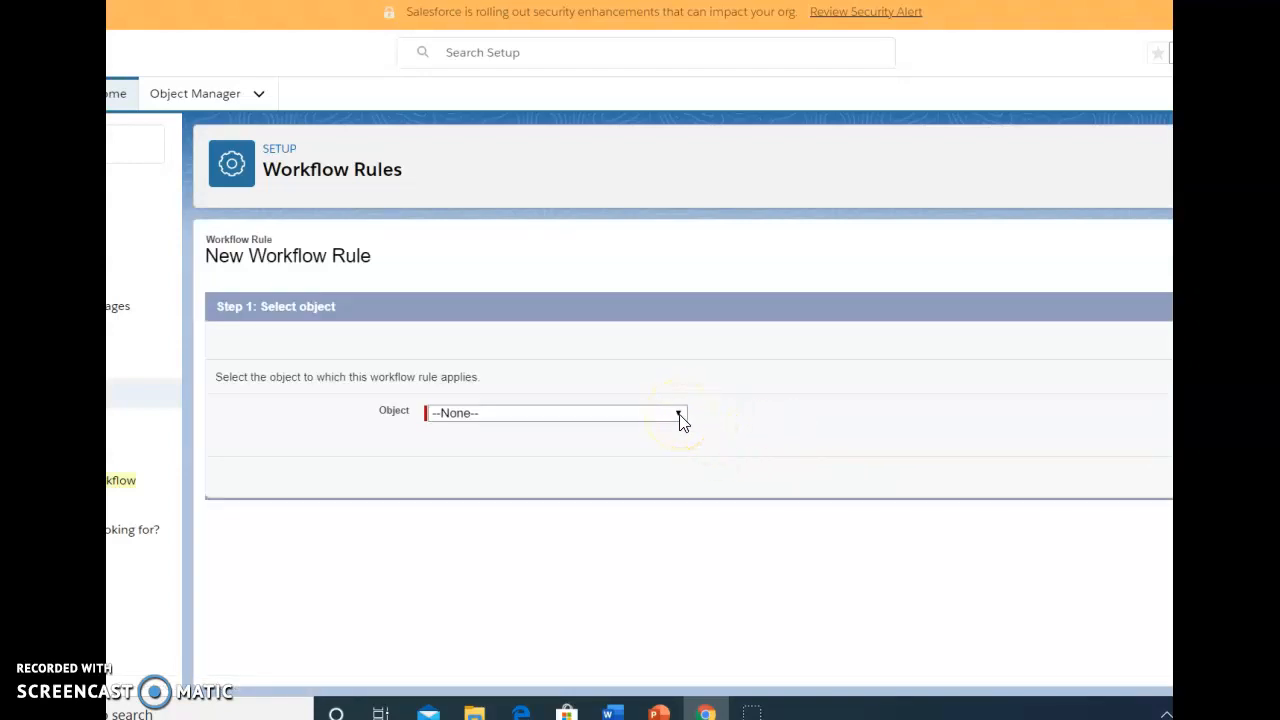
{"action": "left_click", "coordinate": [680, 416]}
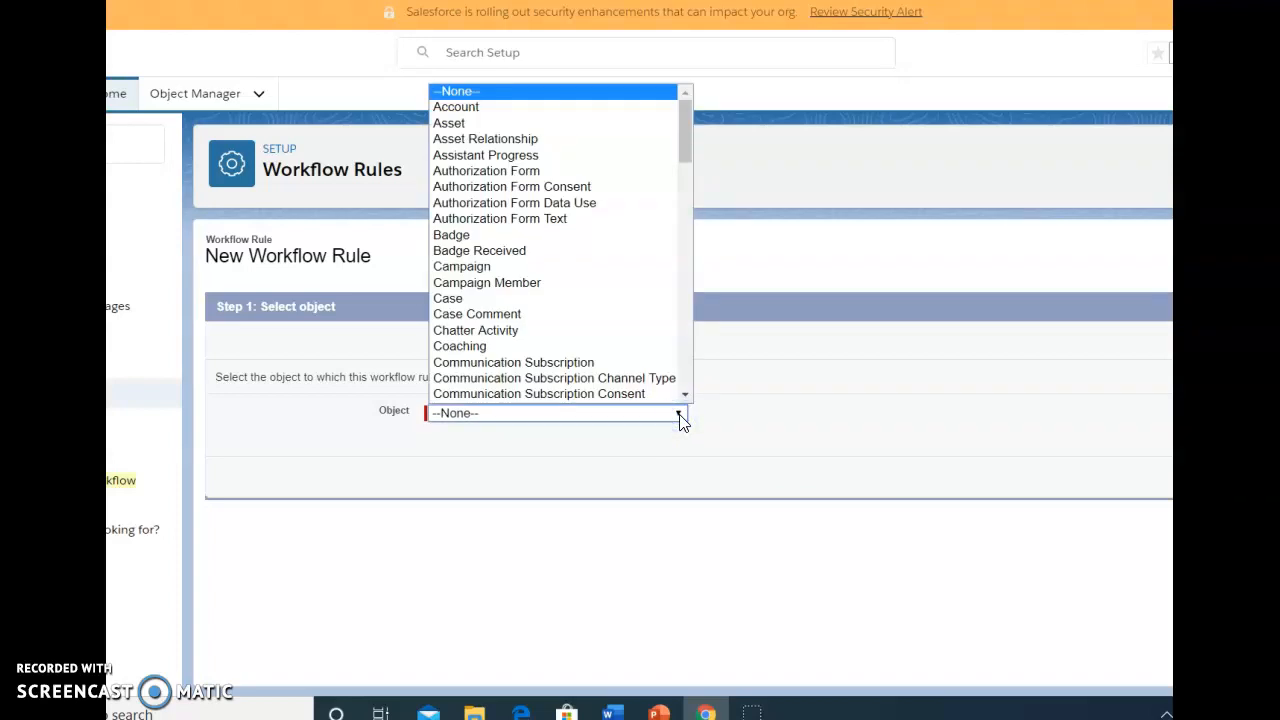
{"action": "scroll", "coordinate": [570, 380], "scroll_direction": "down", "scroll_amount": 1}
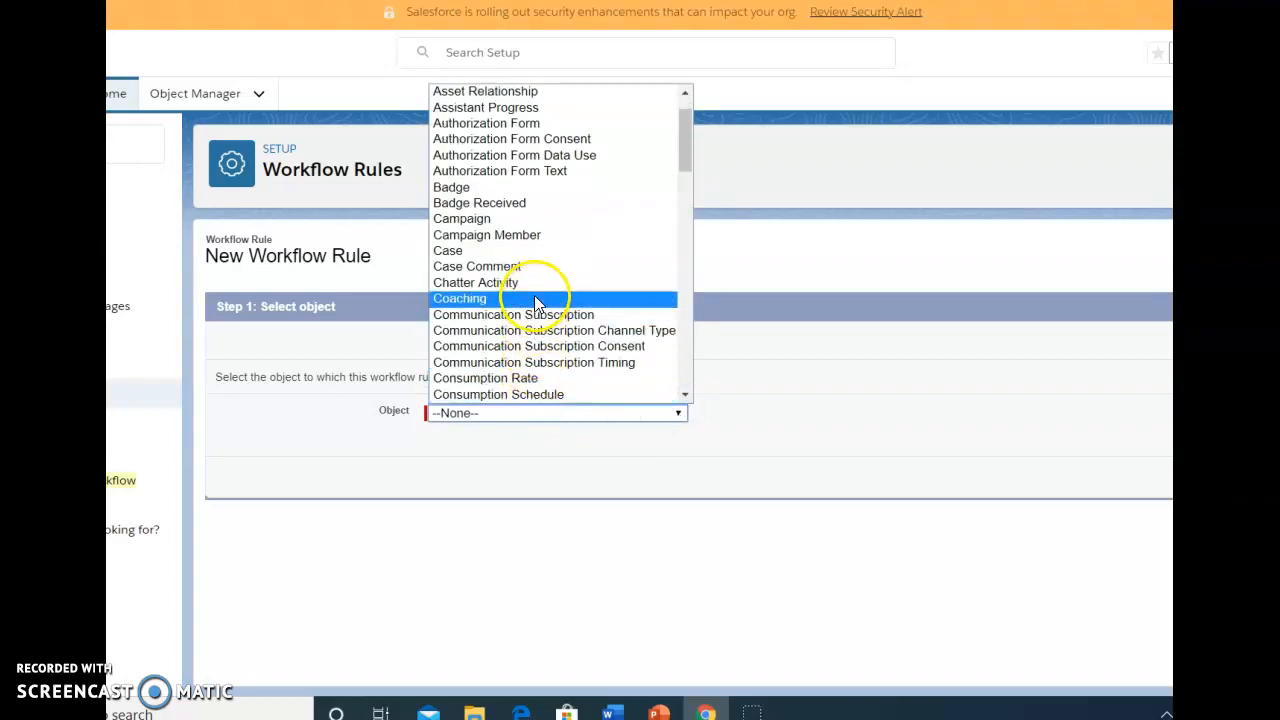
{"action": "scroll", "coordinate": [537, 303], "scroll_direction": "down", "scroll_amount": 5}
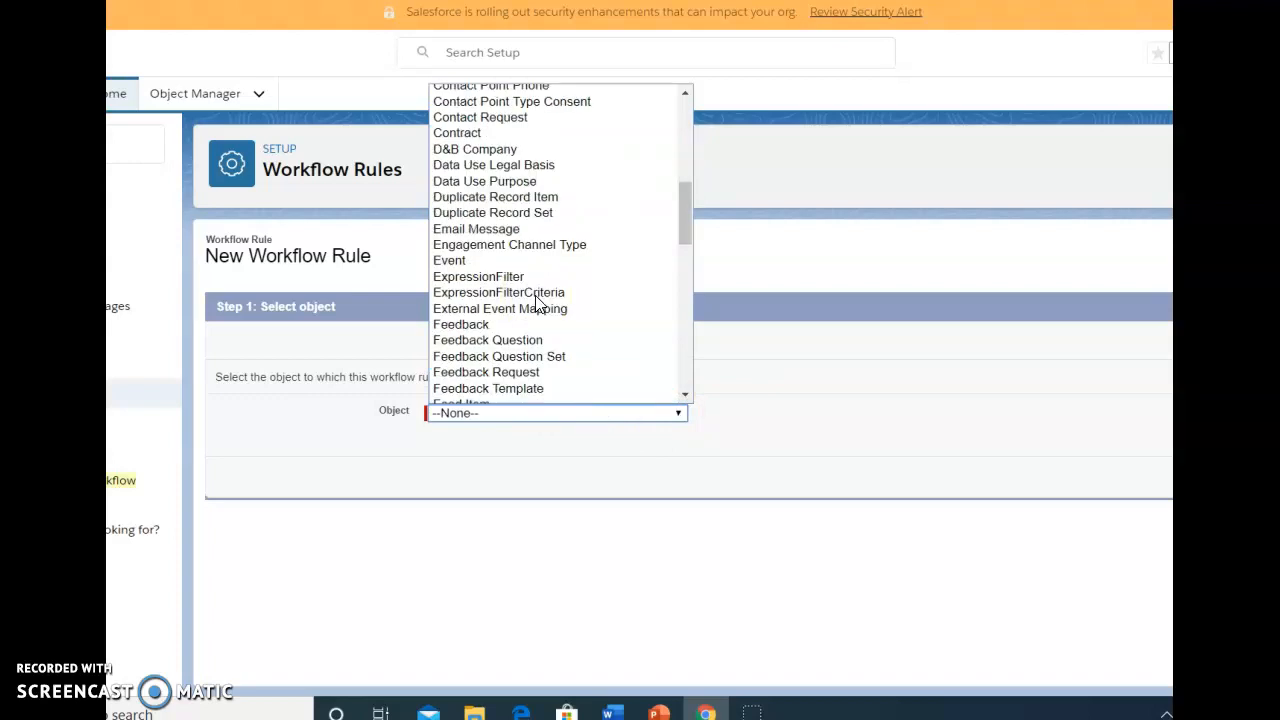
{"action": "scroll", "coordinate": [537, 303], "scroll_direction": "up", "scroll_amount": 5}
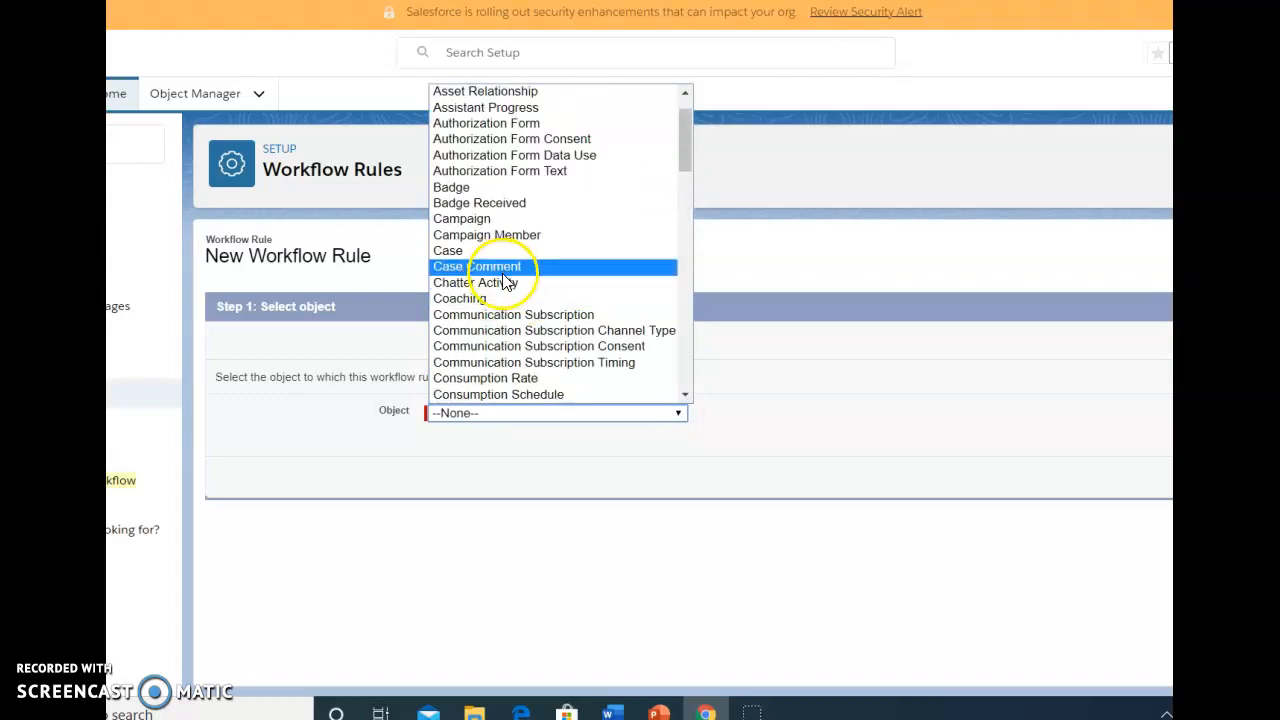
{"action": "scroll", "coordinate": [500, 300], "scroll_direction": "down", "scroll_amount": 4}
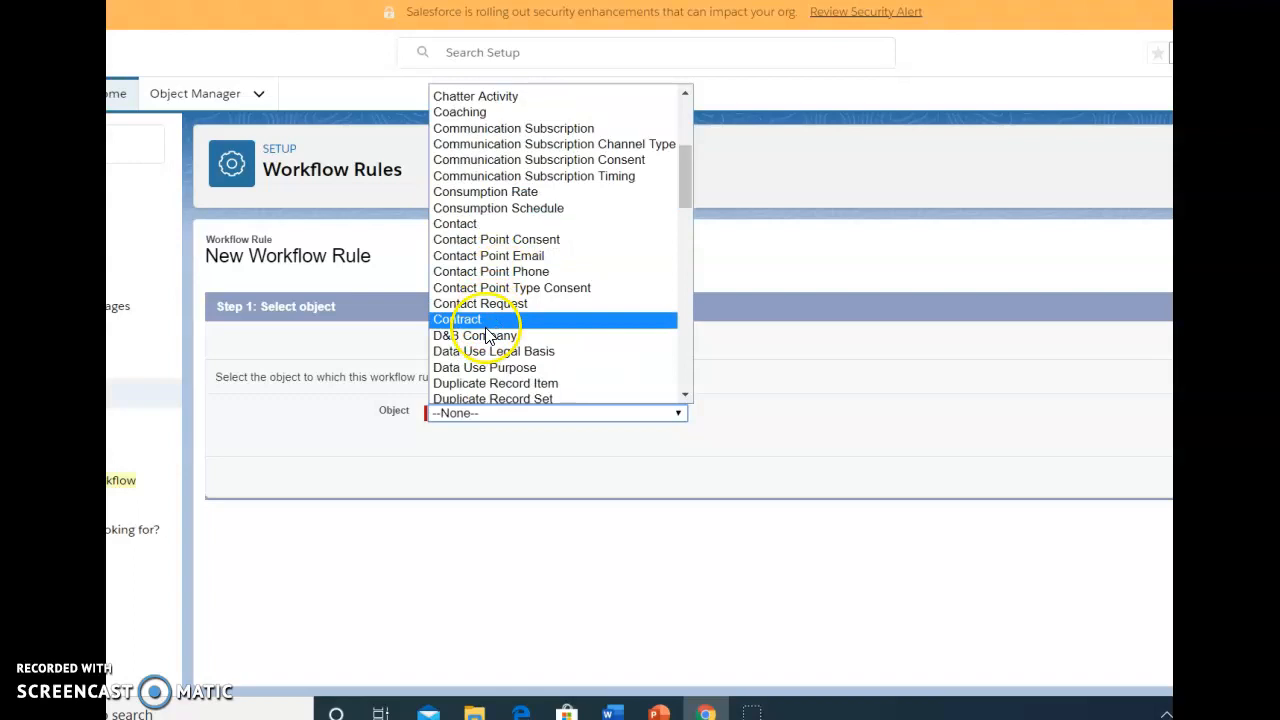
{"action": "left_click", "coordinate": [476, 226]}
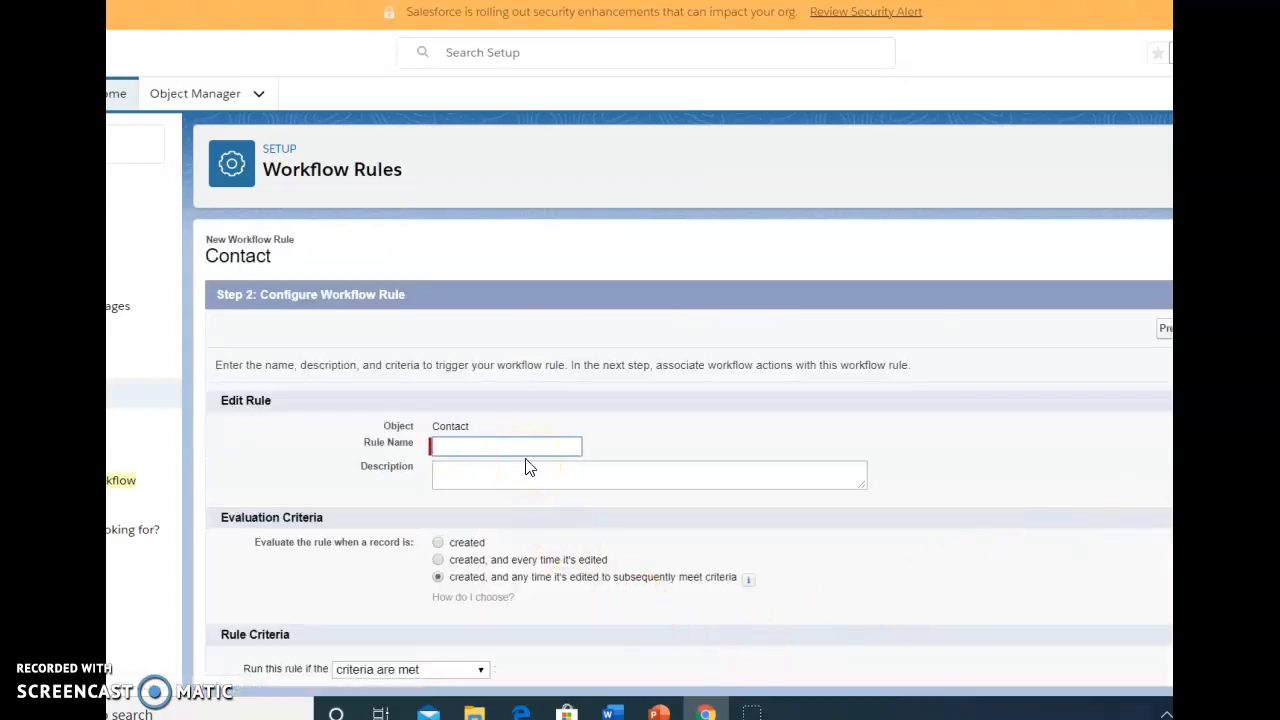
- Name the rule updatedcontact1 and give it the description "when a new contact is updated."
{"action": "scroll", "coordinate": [528, 467], "scroll_direction": "down", "scroll_amount": 1}
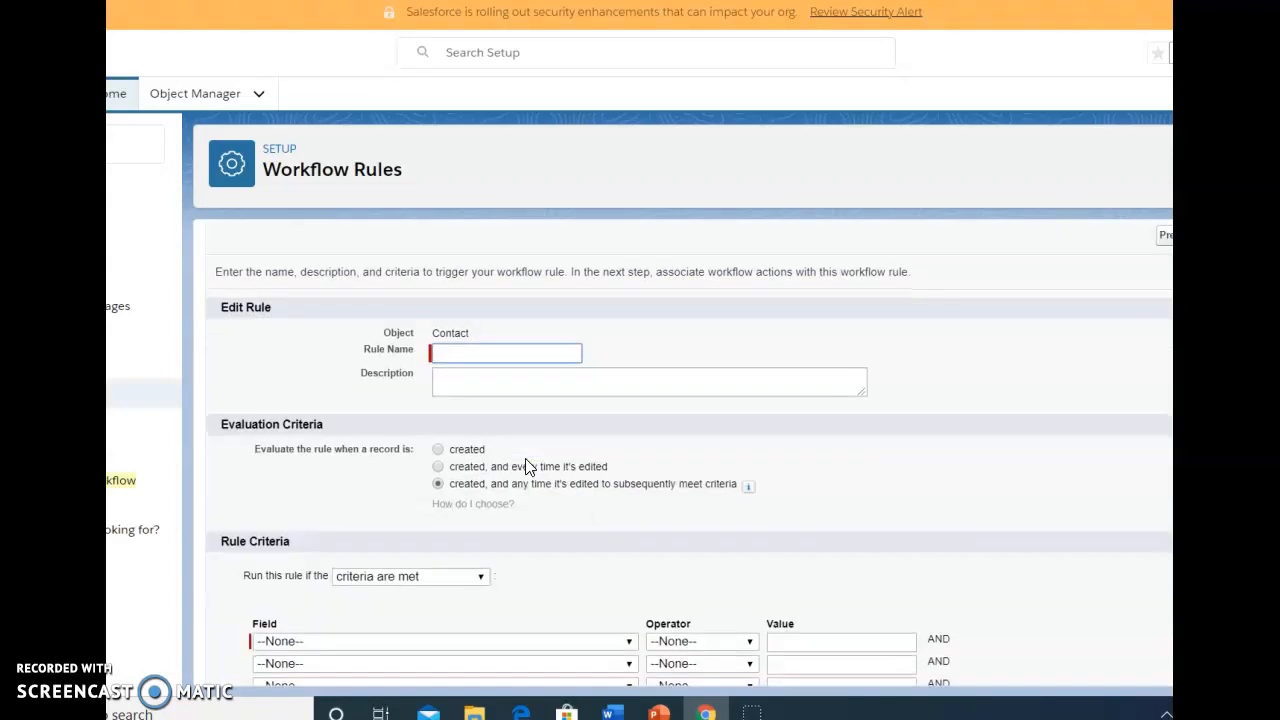
{"action": "type", "text": "updatedcontact"}
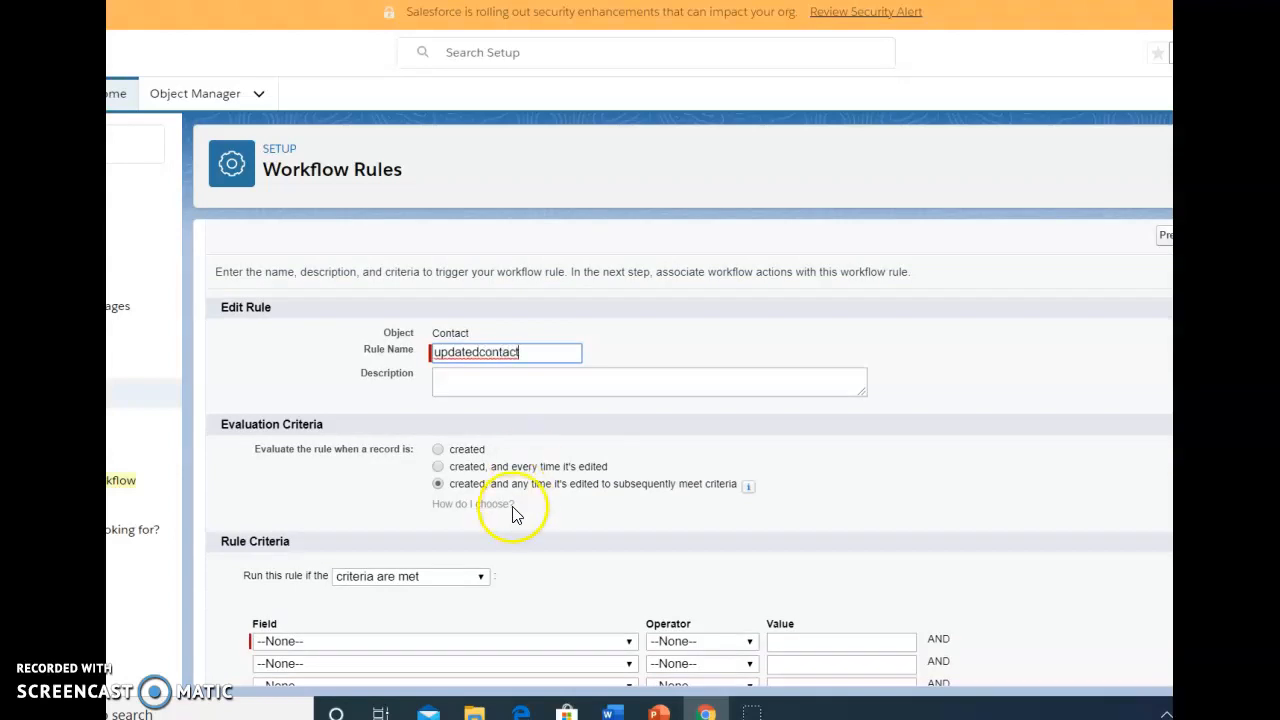
{"action": "left_click", "coordinate": [486, 381]}
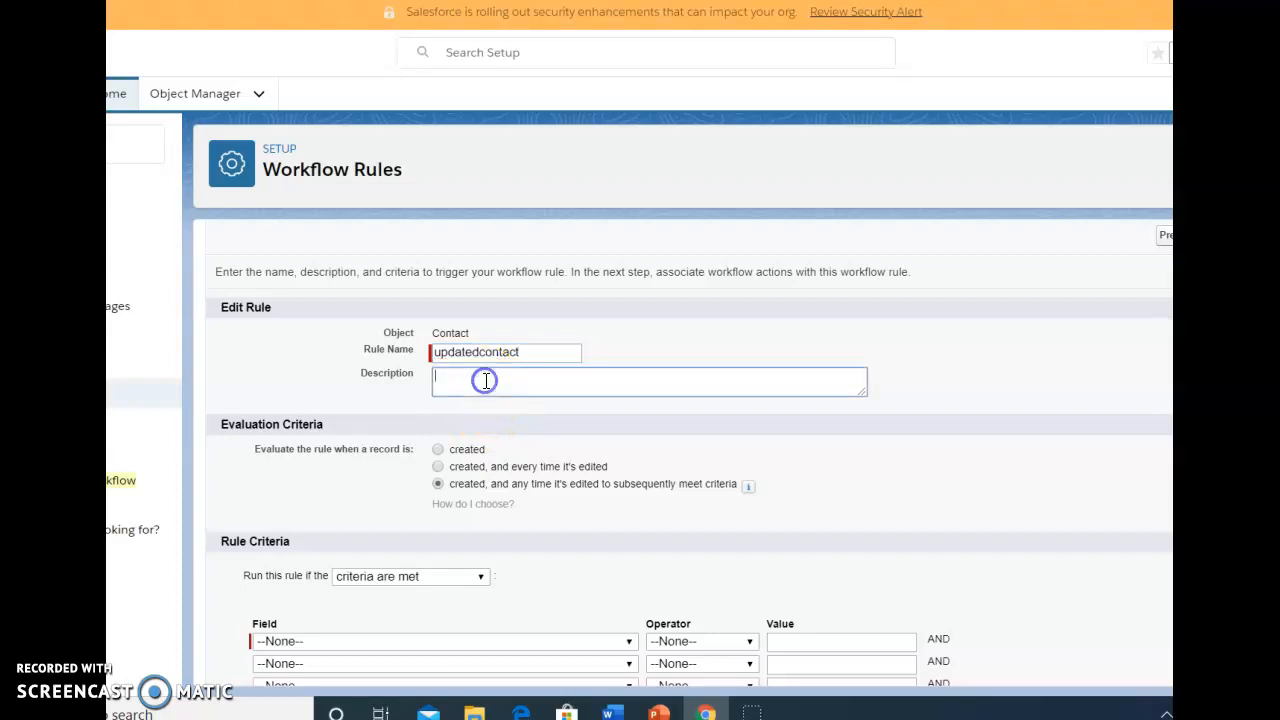
{"action": "left_click", "coordinate": [538, 350]}
{"action": "type", "text": "1"}
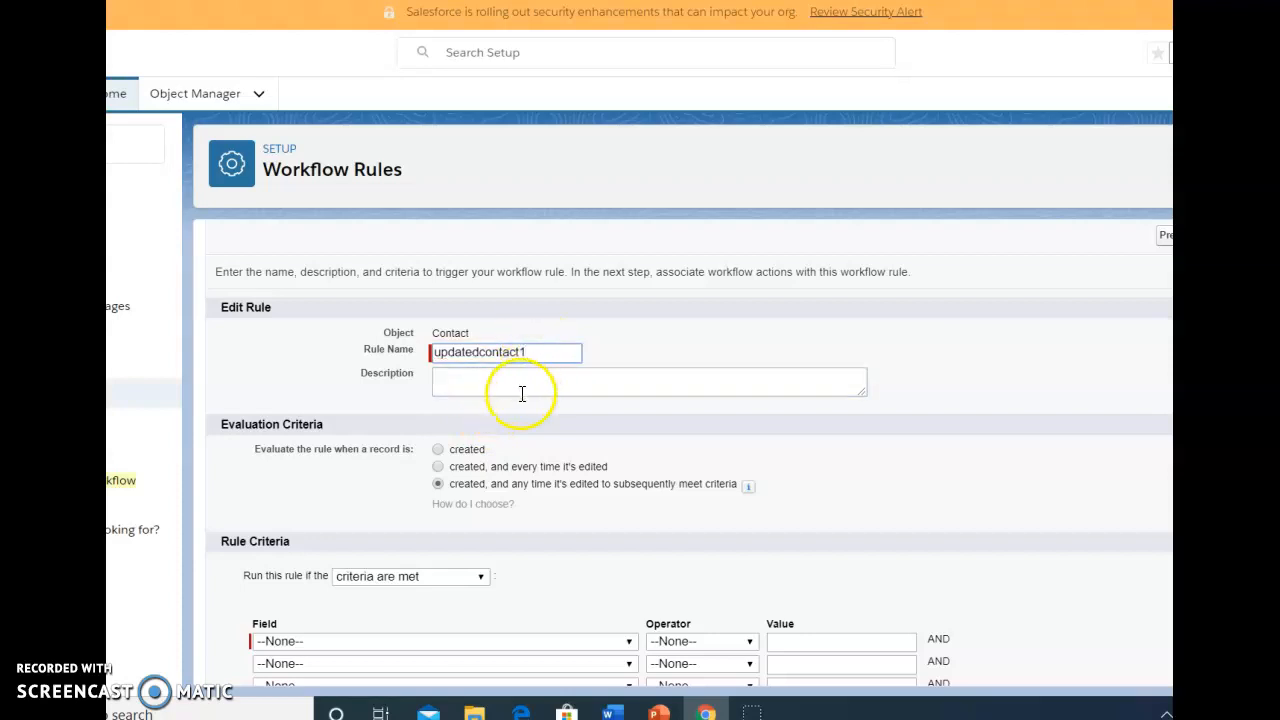
{"action": "left_click", "coordinate": [524, 384]}
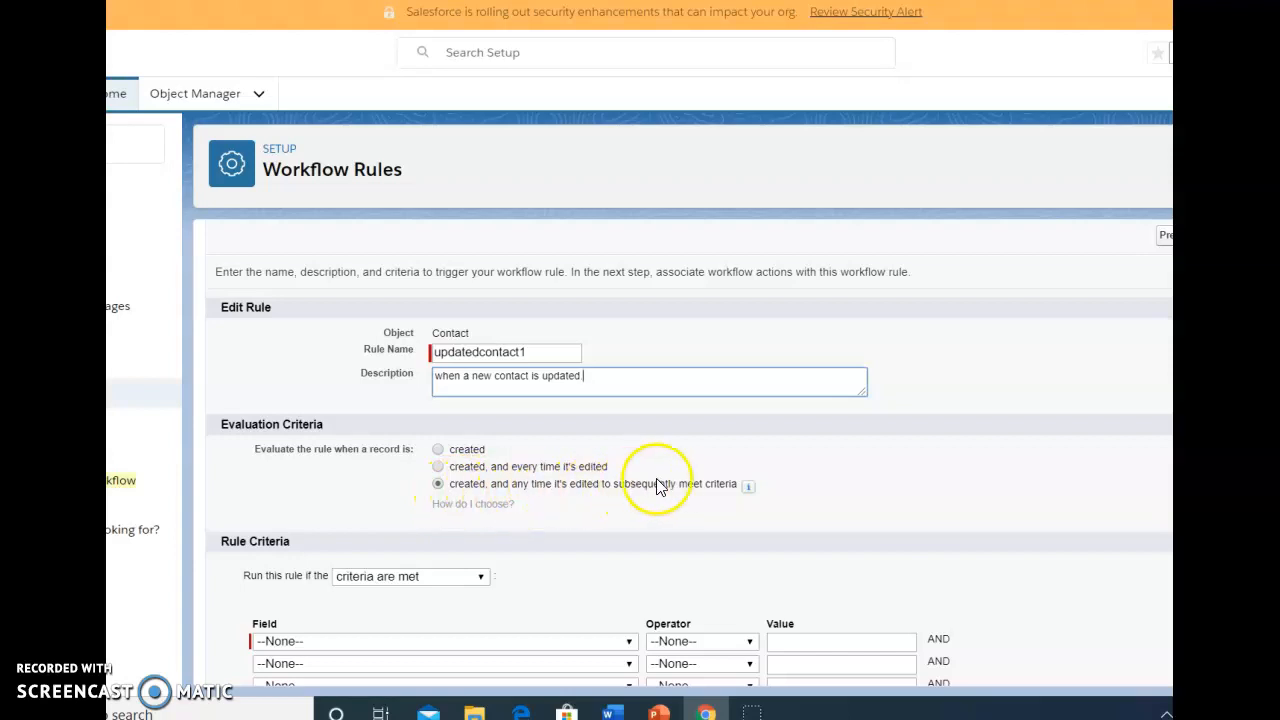
- Set the first rule criterion to Contact: Mailing Street equals with an empty value, and save the workflow rule
{"action": "scroll", "coordinate": [670, 487], "scroll_direction": "down", "scroll_amount": 1}
{"action": "scroll", "coordinate": [670, 487], "scroll_direction": "down", "scroll_amount": 1}
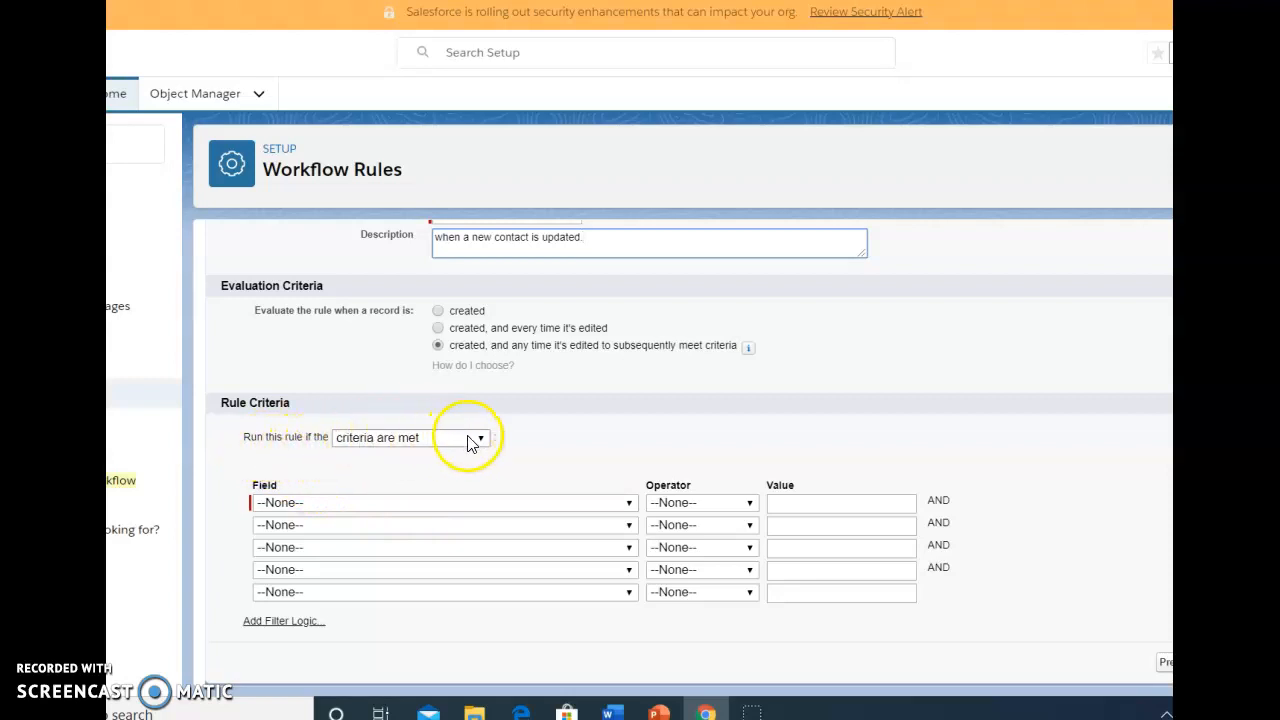
{"action": "left_click", "coordinate": [629, 503]}
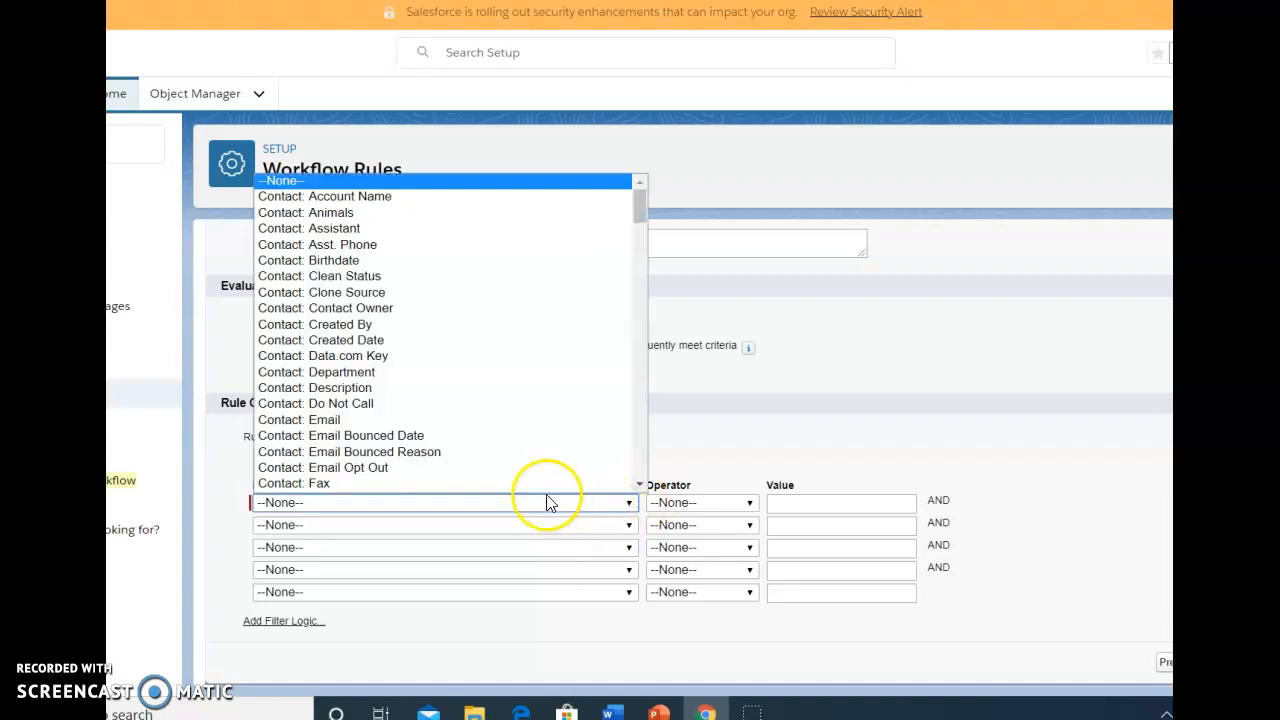
{"action": "scroll", "coordinate": [515, 450], "scroll_direction": "down", "scroll_amount": 5}
{"action": "scroll", "coordinate": [515, 452], "scroll_direction": "down", "scroll_amount": 4}
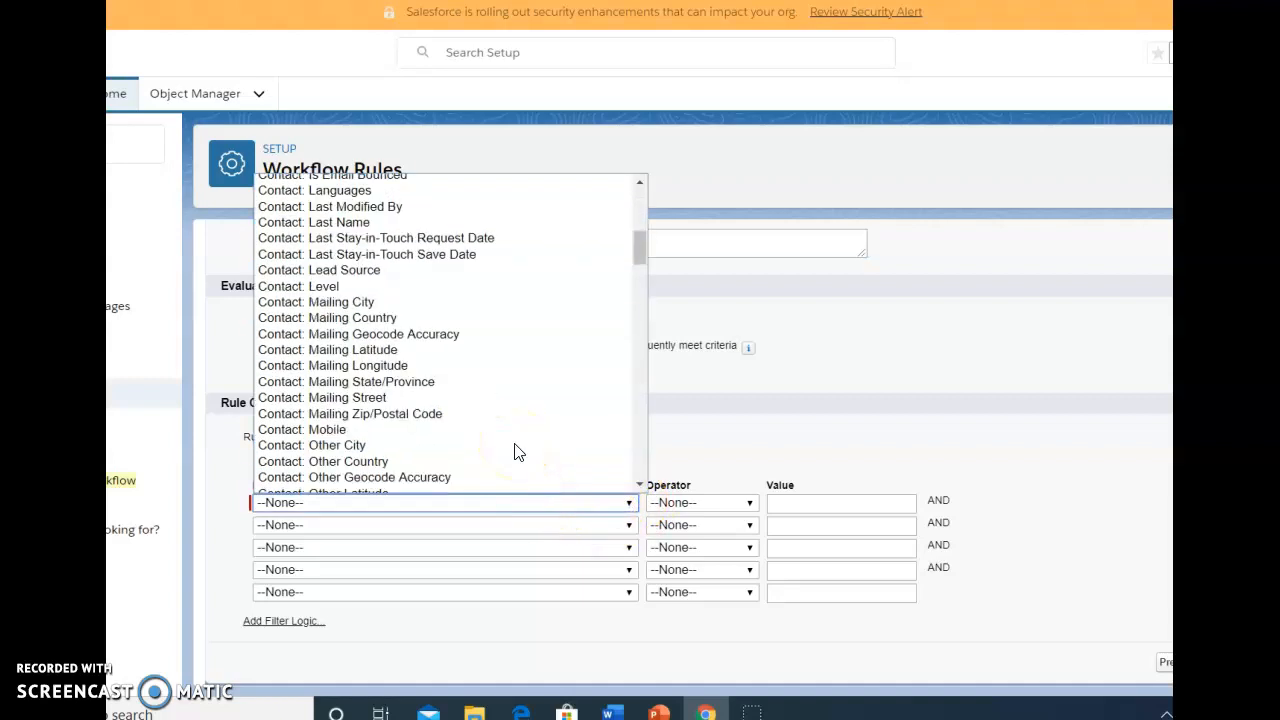
{"action": "left_click", "coordinate": [376, 398]}
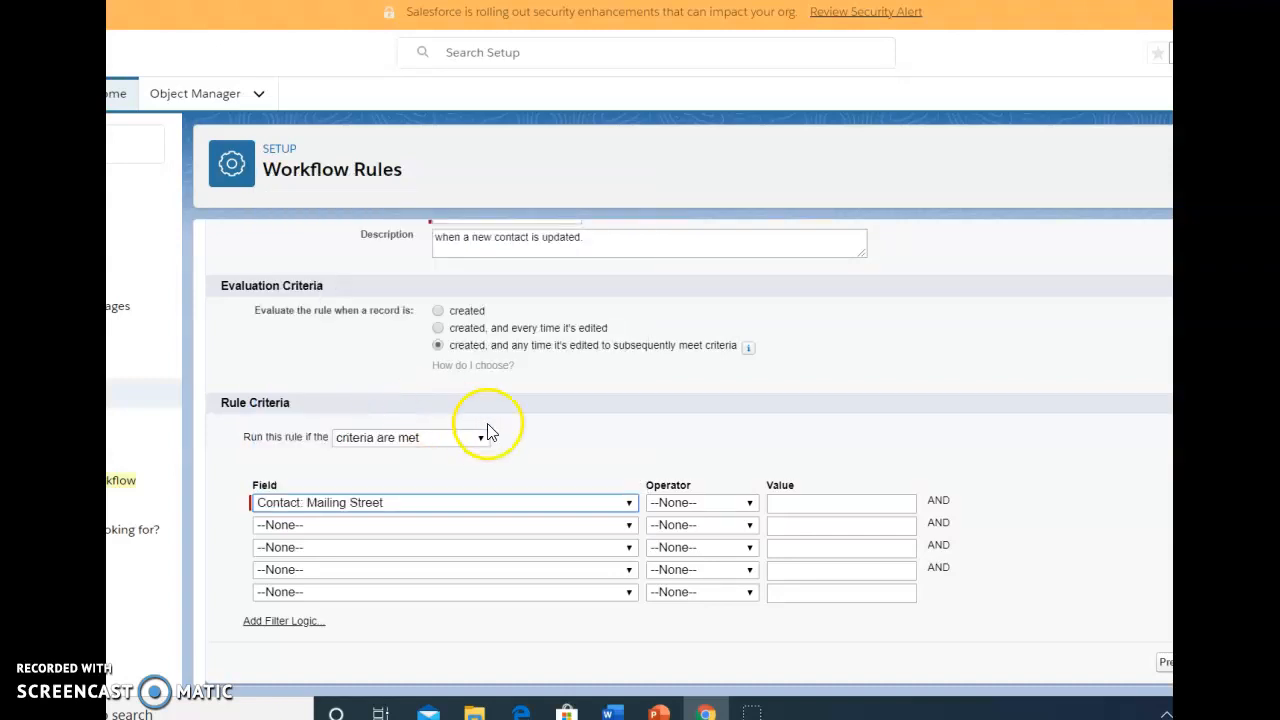
{"action": "left_click", "coordinate": [749, 508]}
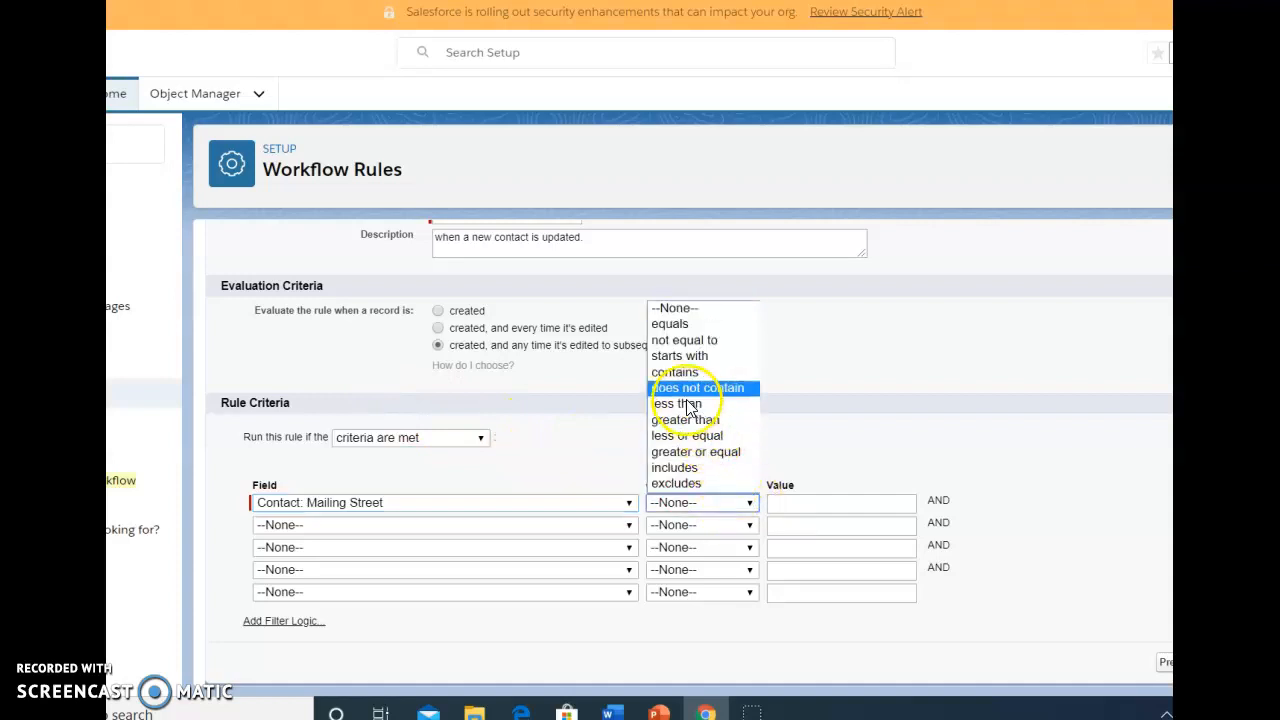
{"action": "left_click", "coordinate": [668, 324]}
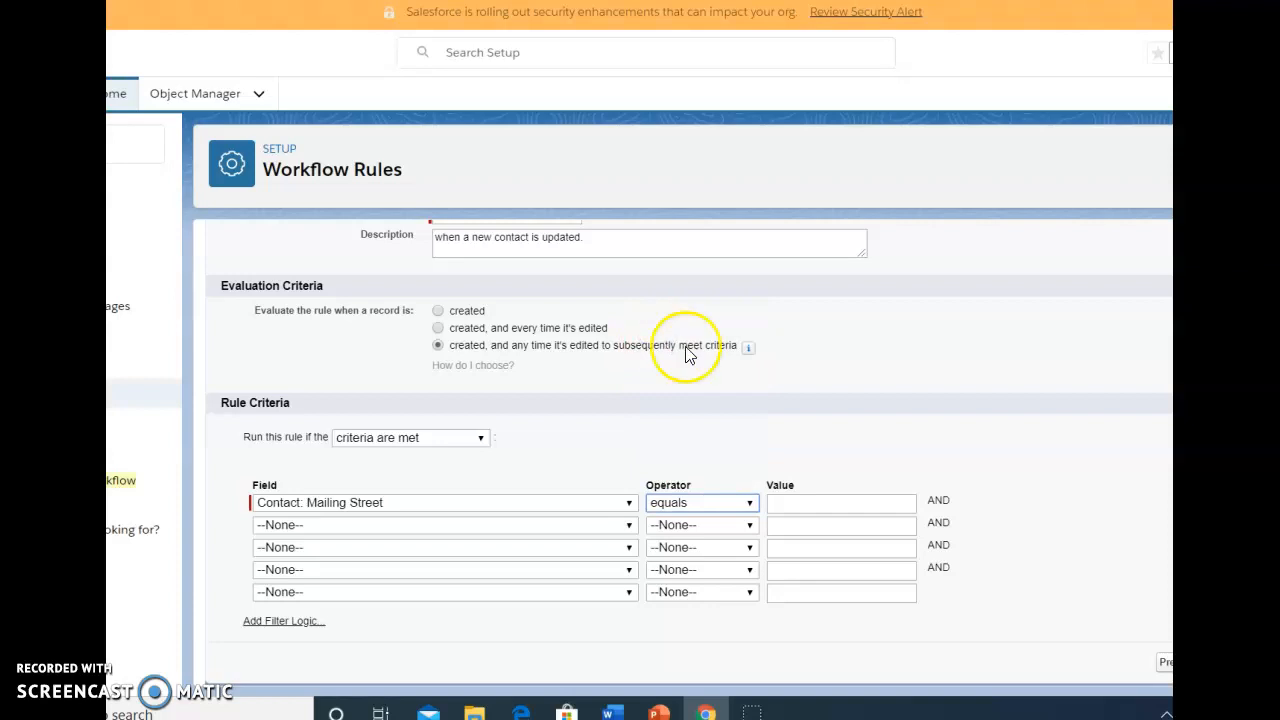
{"action": "left_click", "coordinate": [811, 507]}
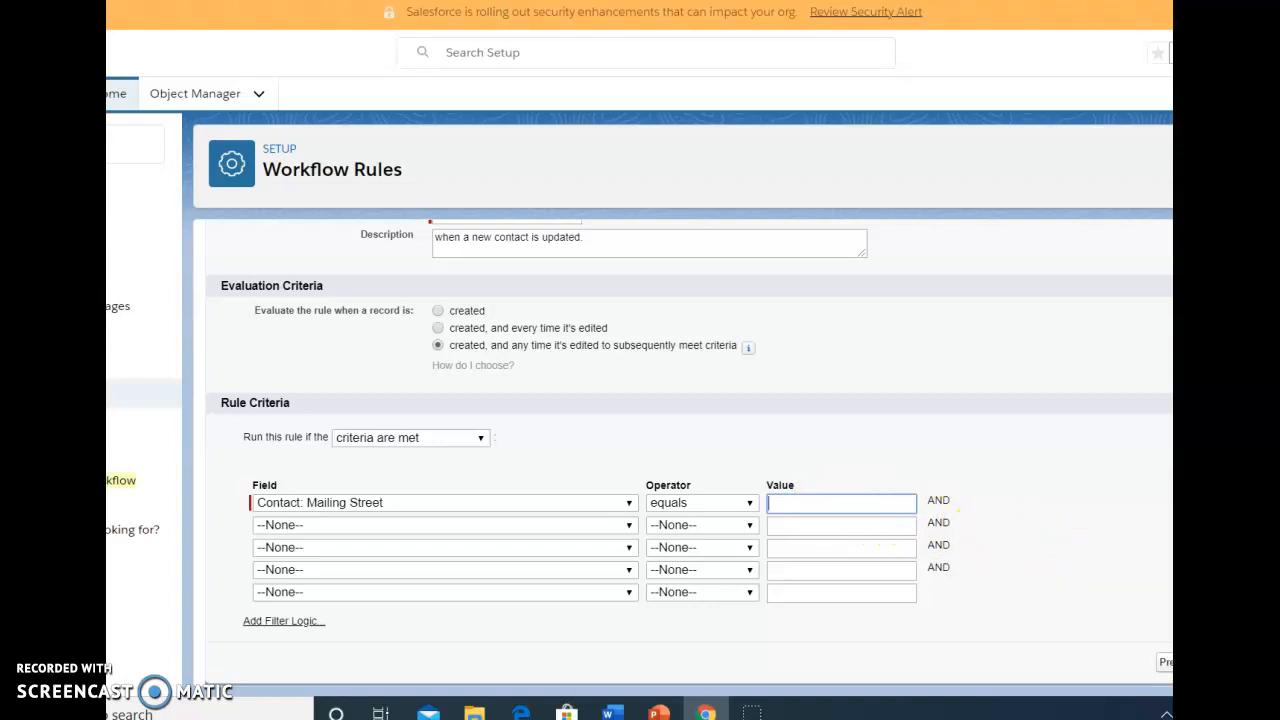
{"action": "key", "text": "Return"}
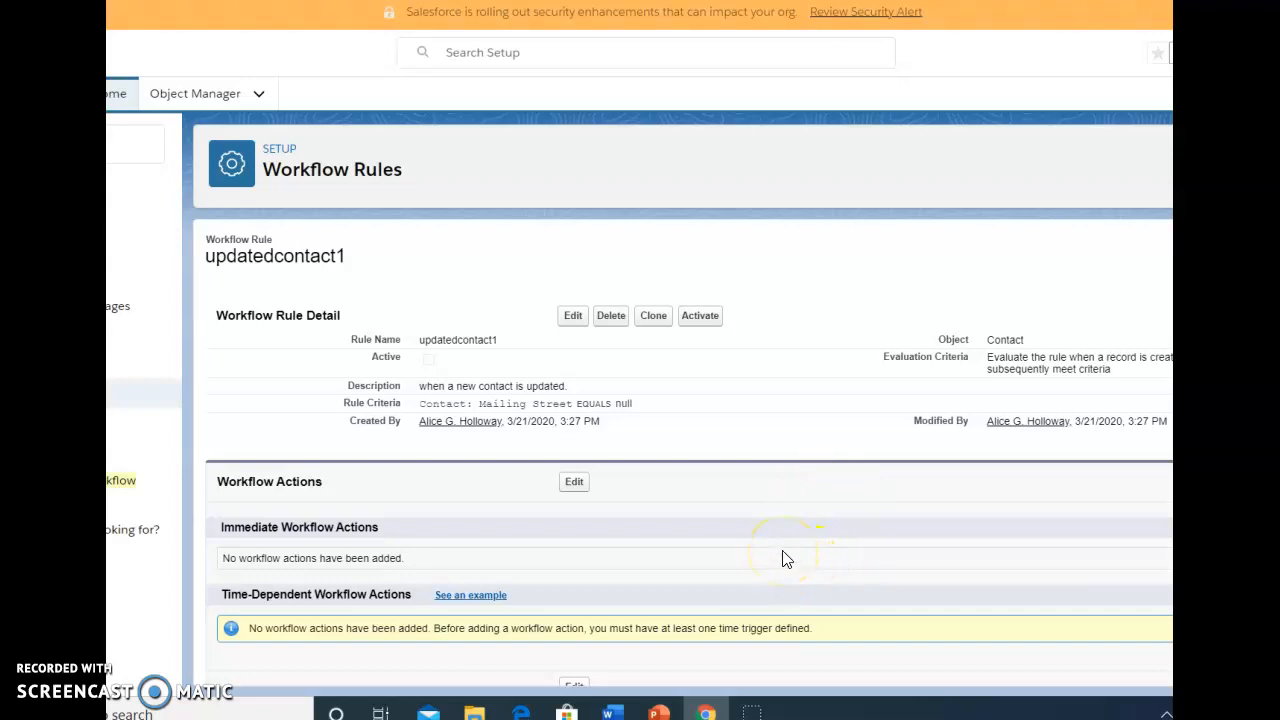
{"action": "mouse_move", "coordinate": [752, 708]}
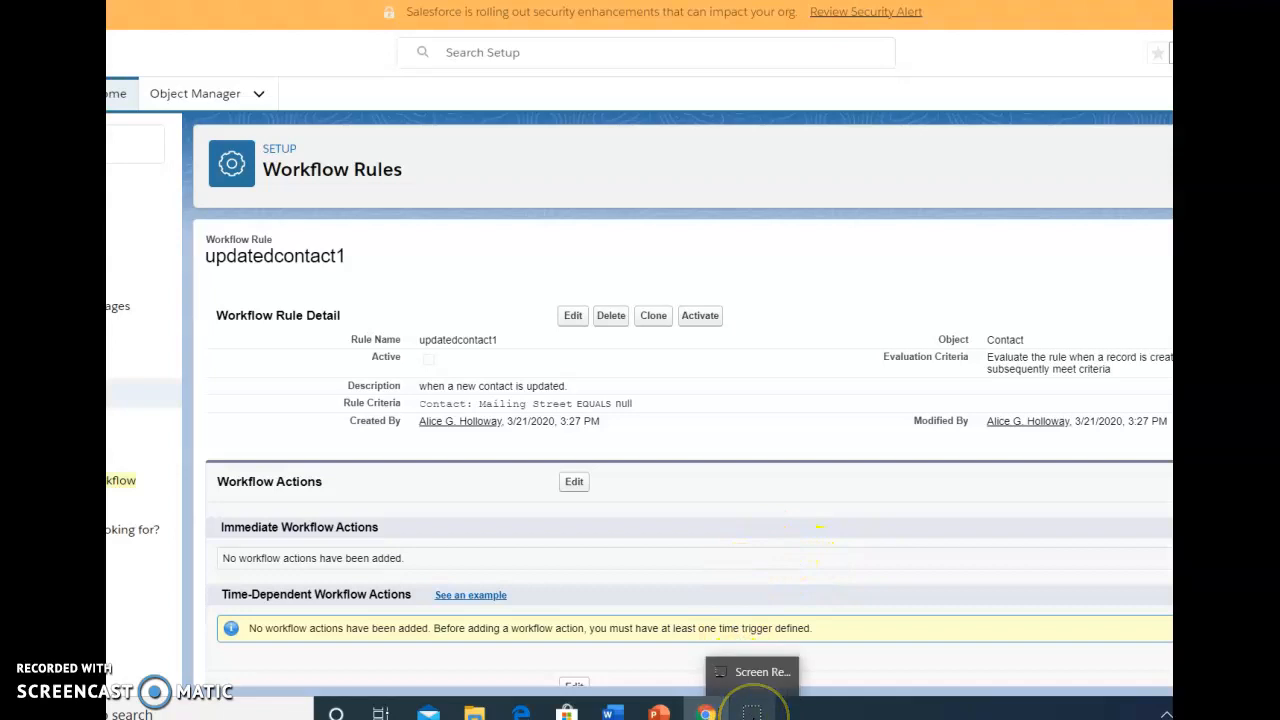